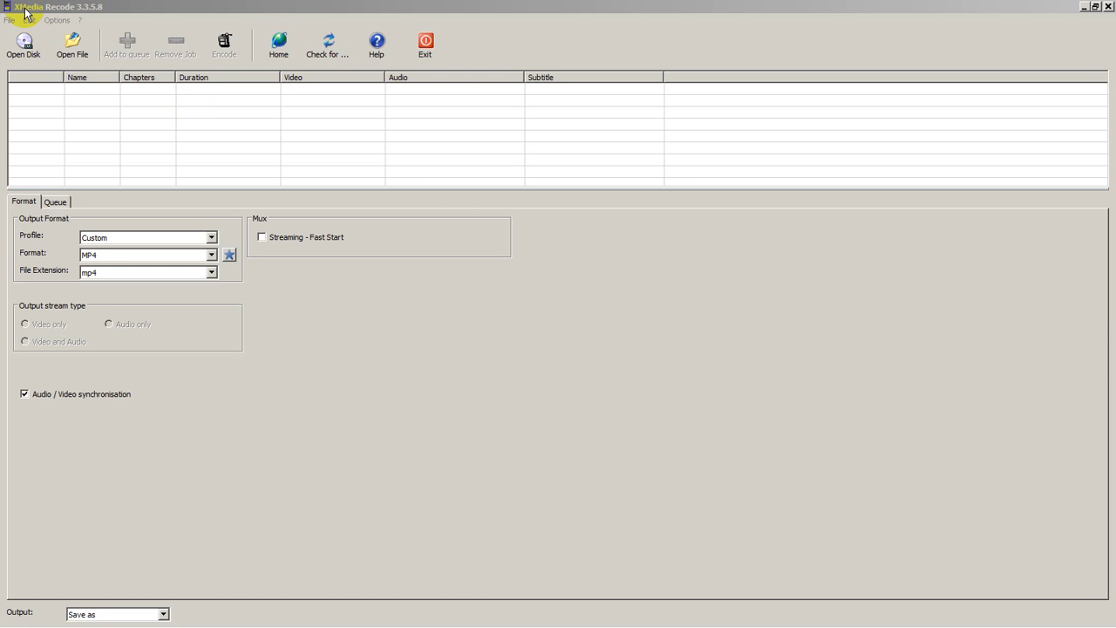
# Load the Planet Earth DASH .mp4 video and matching .m4a audio from the Desktop into the job list
pyautogui.click(101, 52)
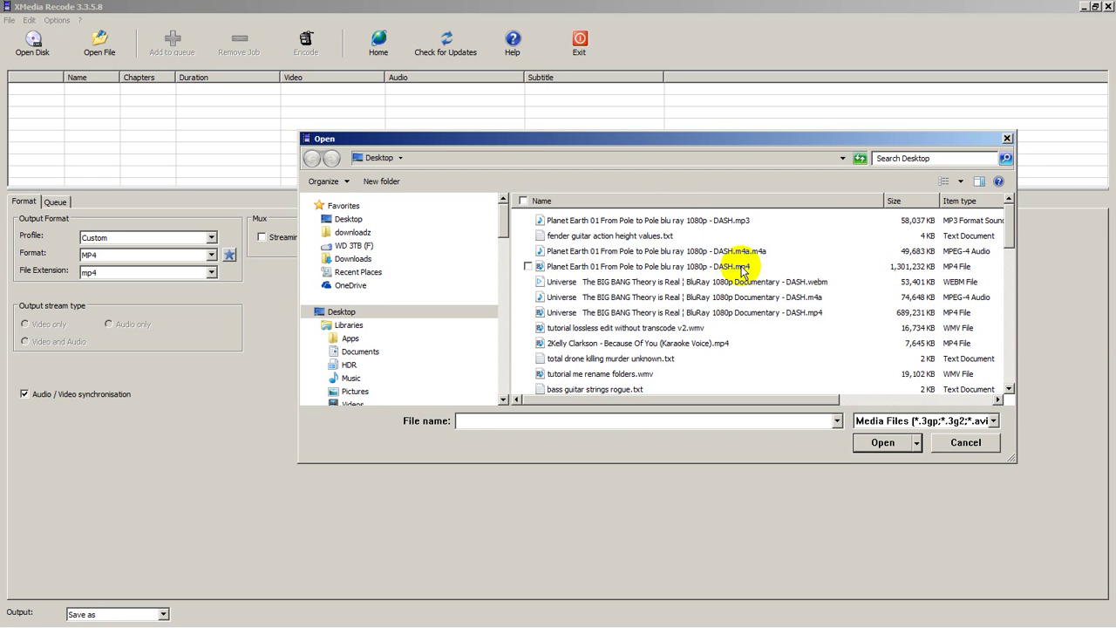
pyautogui.click(742, 268)
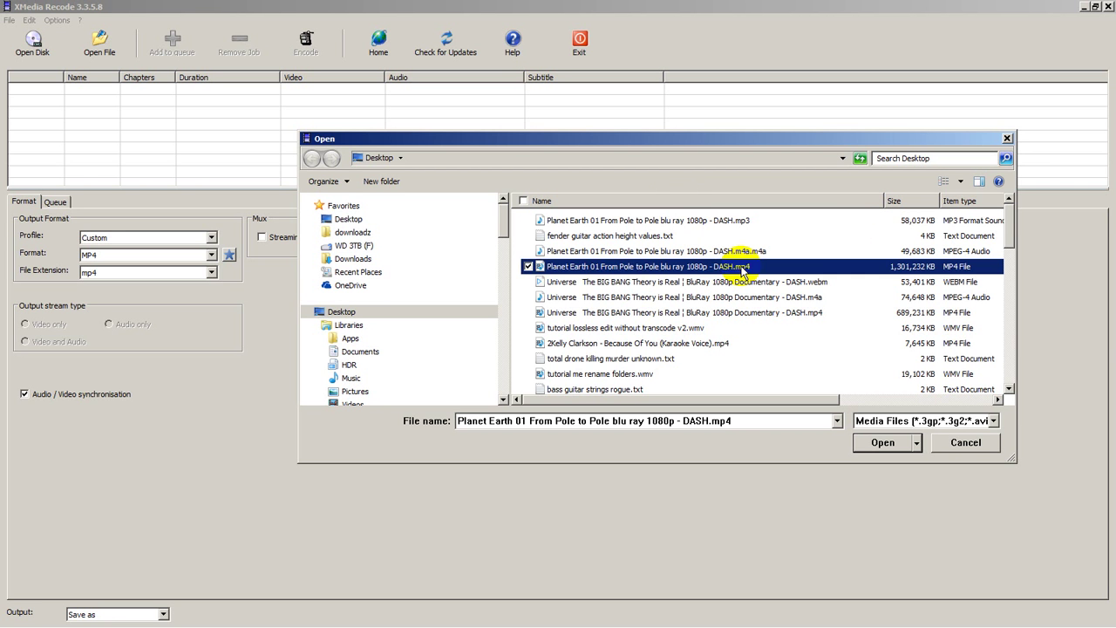
pyautogui.click(528, 252)
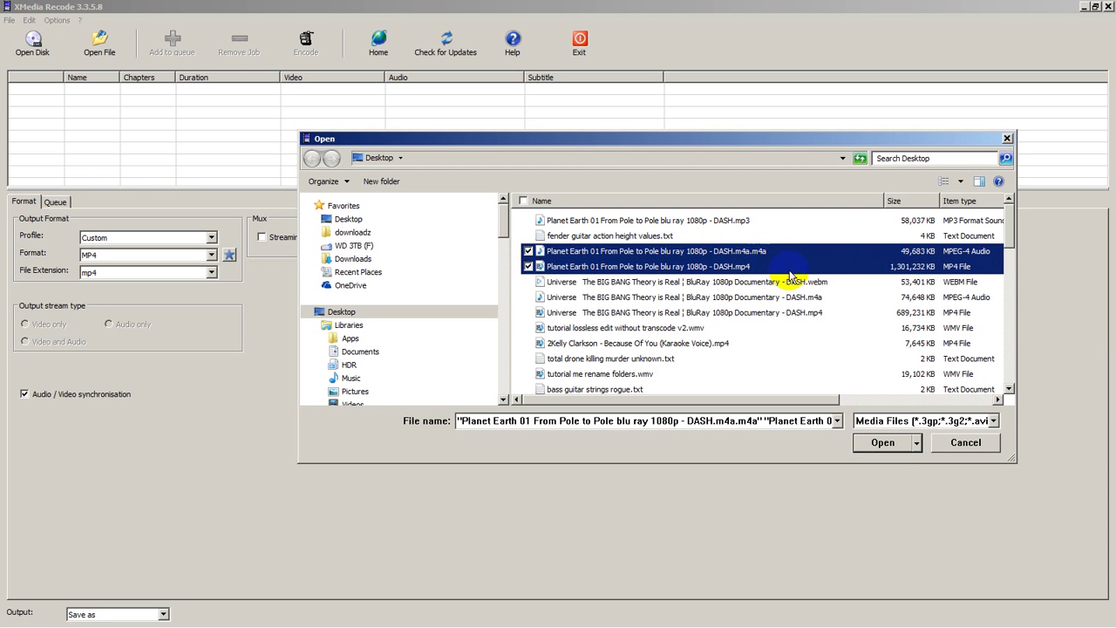
pyautogui.click(899, 447)
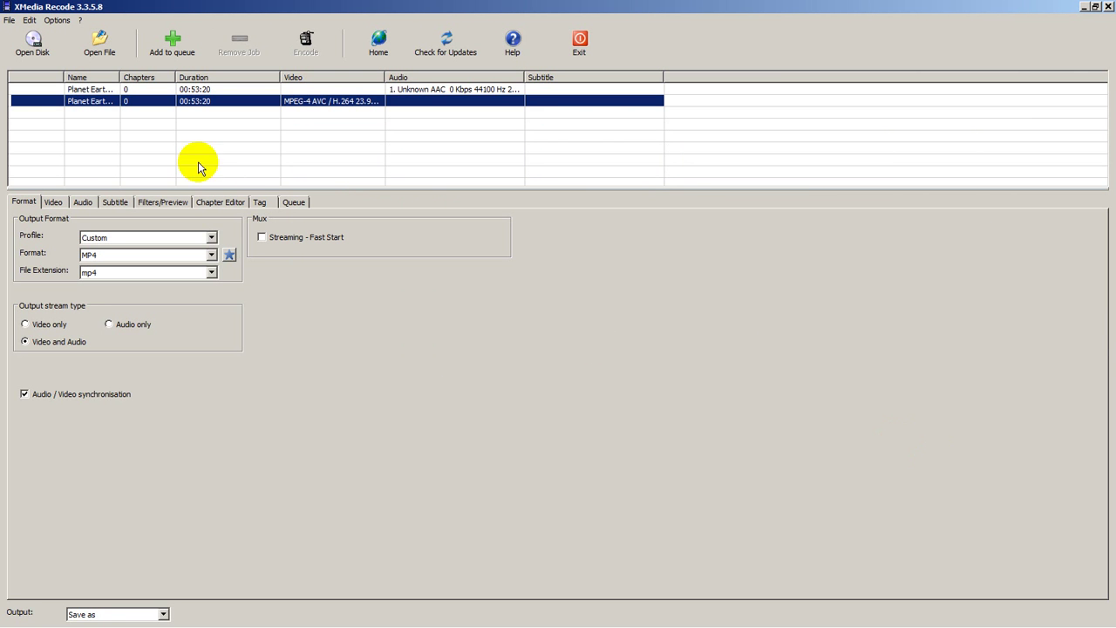
# Widen the Name column to show the full Planet Earth file names, then reselect the mp4 job
pyautogui.moveTo(117, 75); pyautogui.dragTo(321, 74)
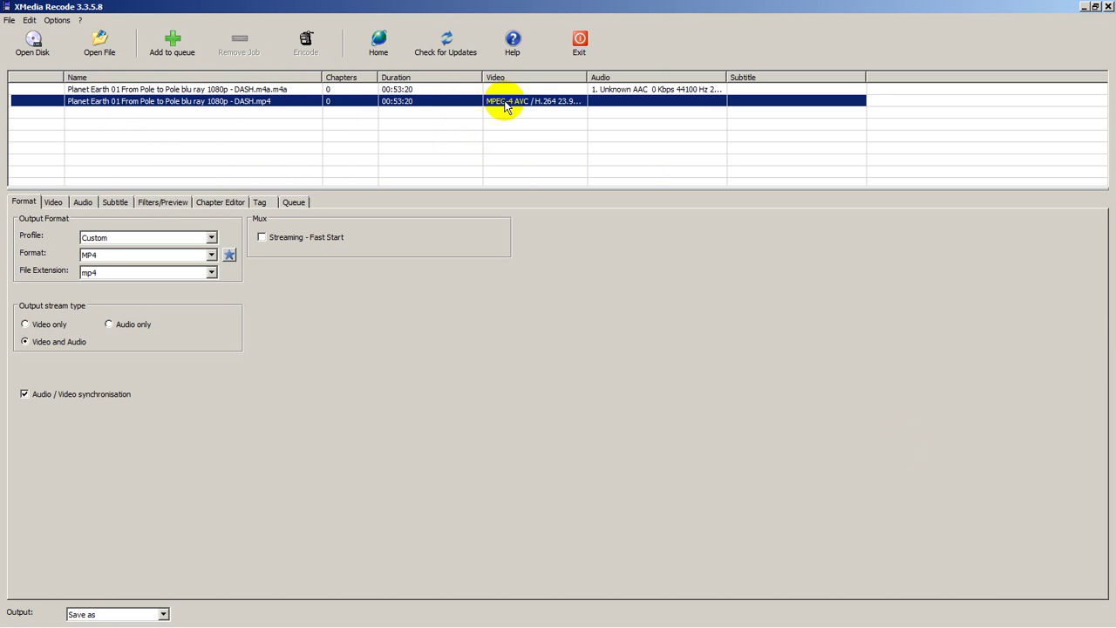
pyautogui.click(628, 88)
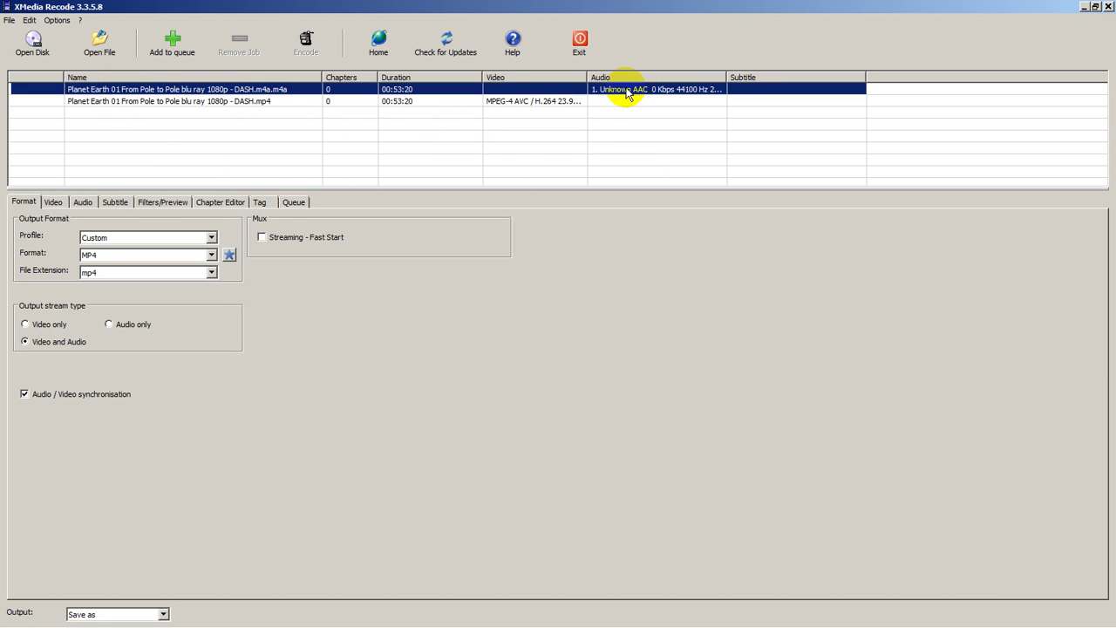
pyautogui.click(549, 102)
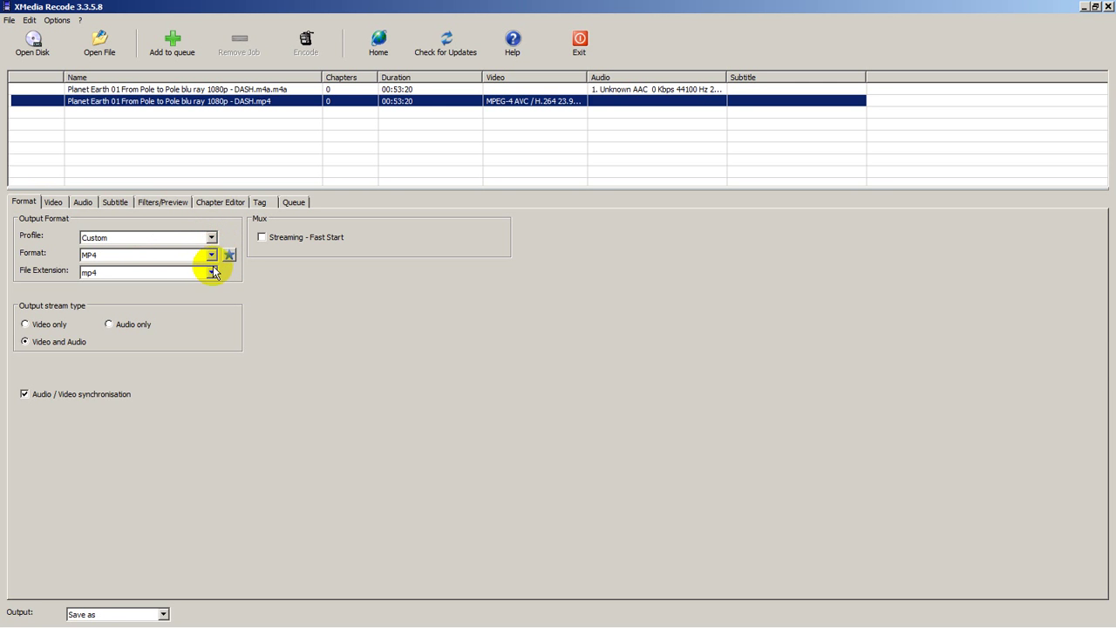
# Set the mp4 job's video Mode to Copy so the H.264 stream passes through unencoded
pyautogui.click(52, 202)
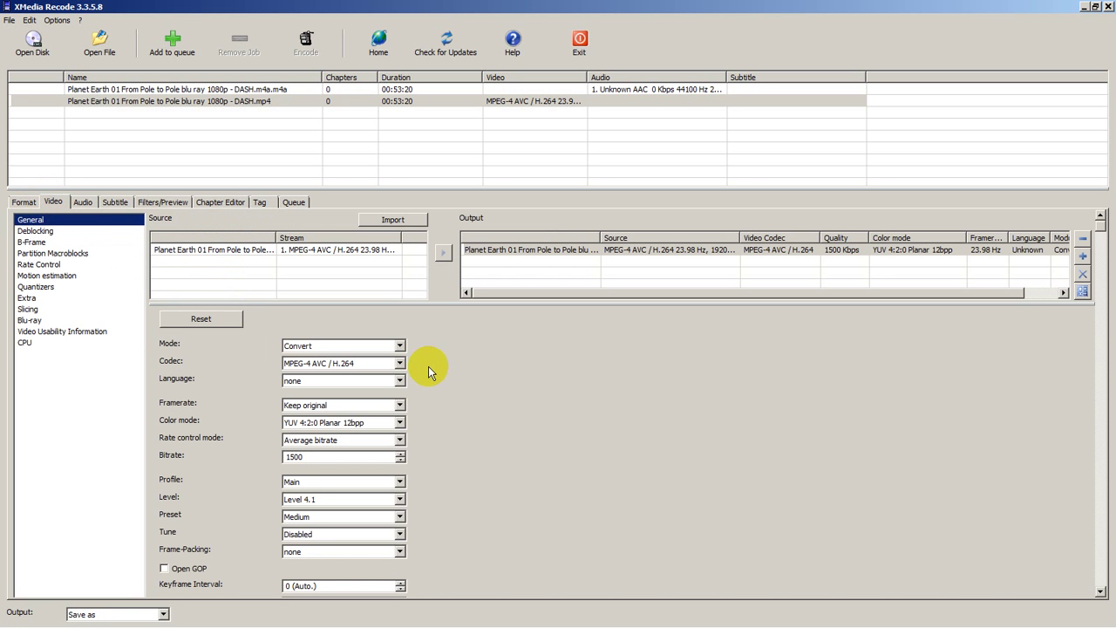
pyautogui.click(401, 346)
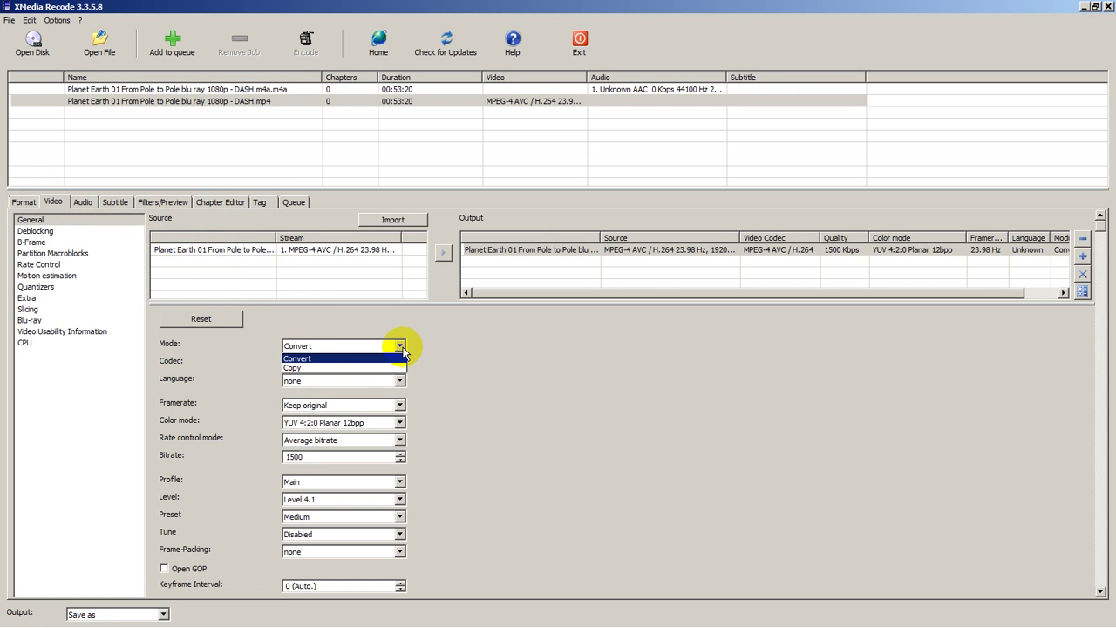
pyautogui.click(362, 368)
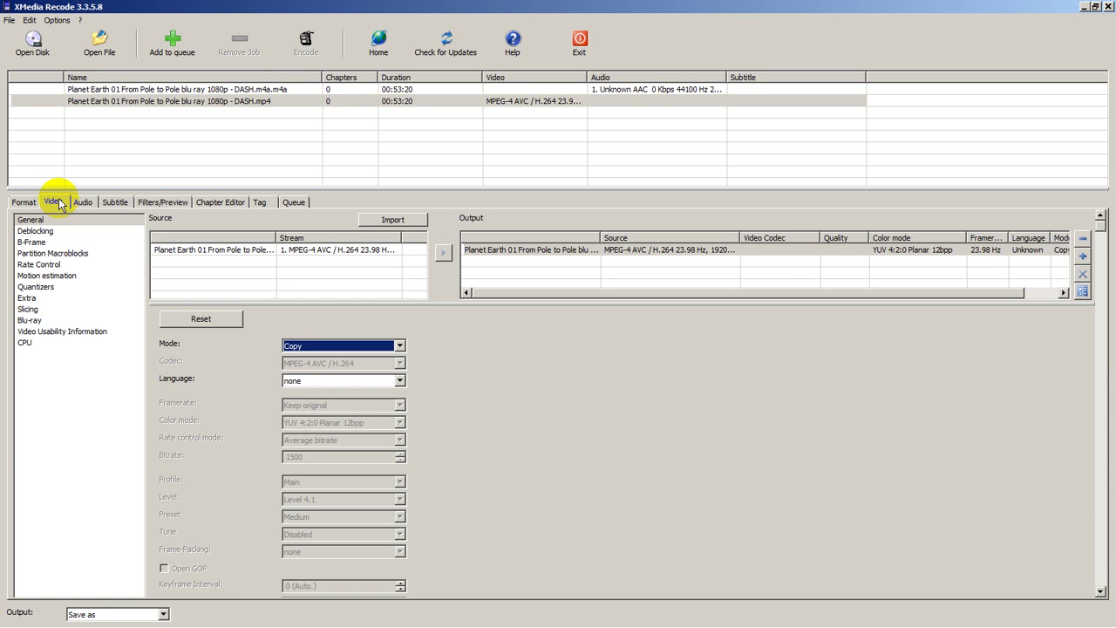
pyautogui.click(87, 208)
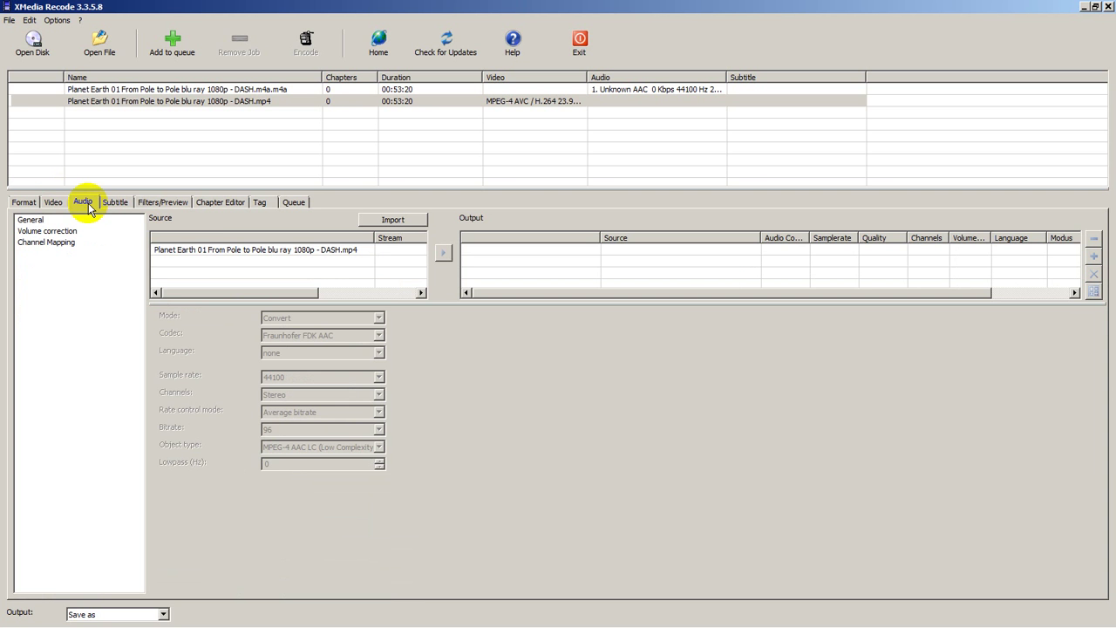
# Import the m4a file's AAC audio stream, set its Mode to Copy, and add it to the output
pyautogui.click(209, 253)
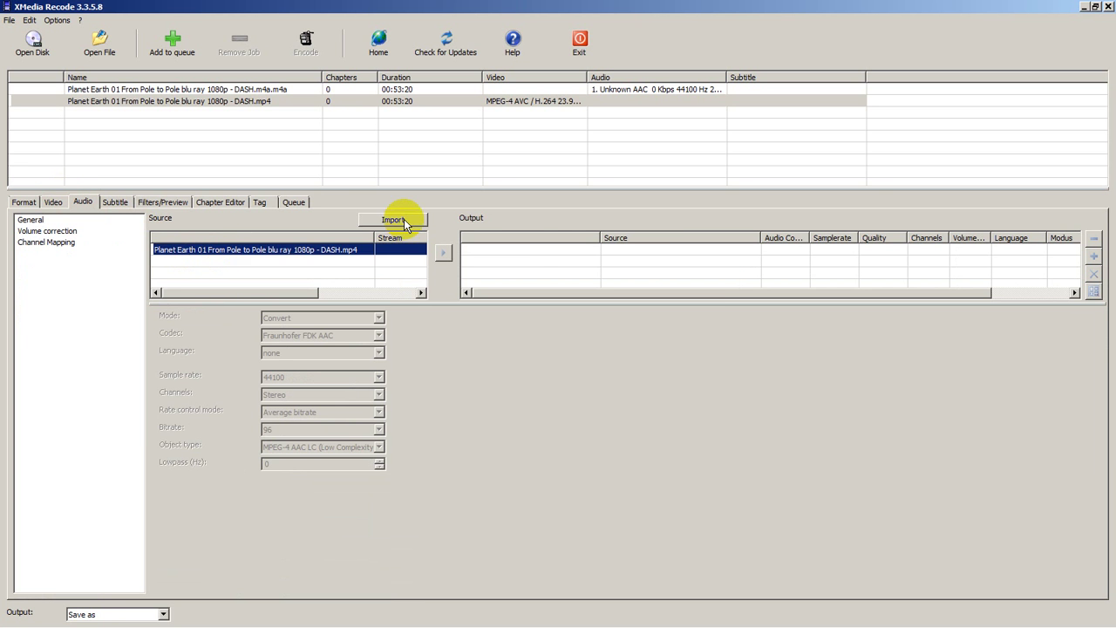
pyautogui.click(404, 218)
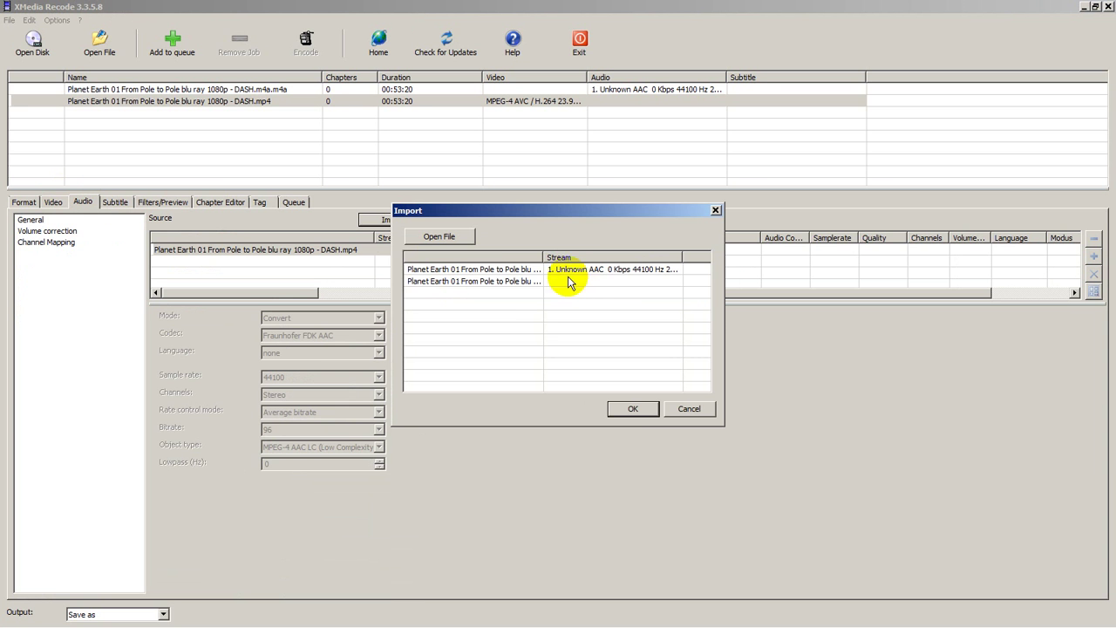
pyautogui.click(487, 273)
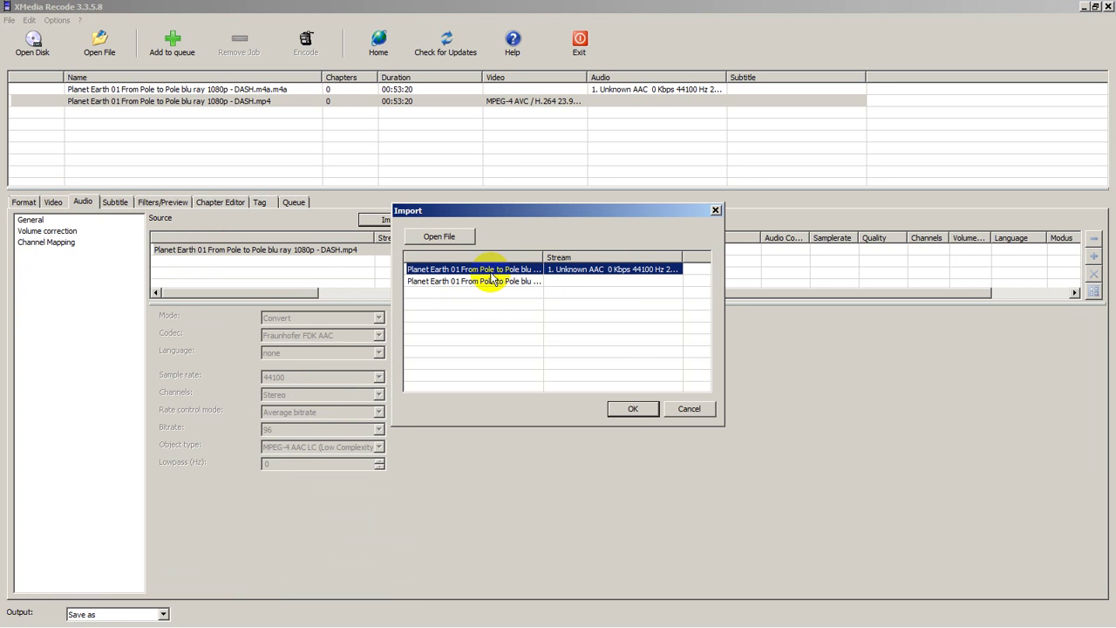
pyautogui.click(634, 410)
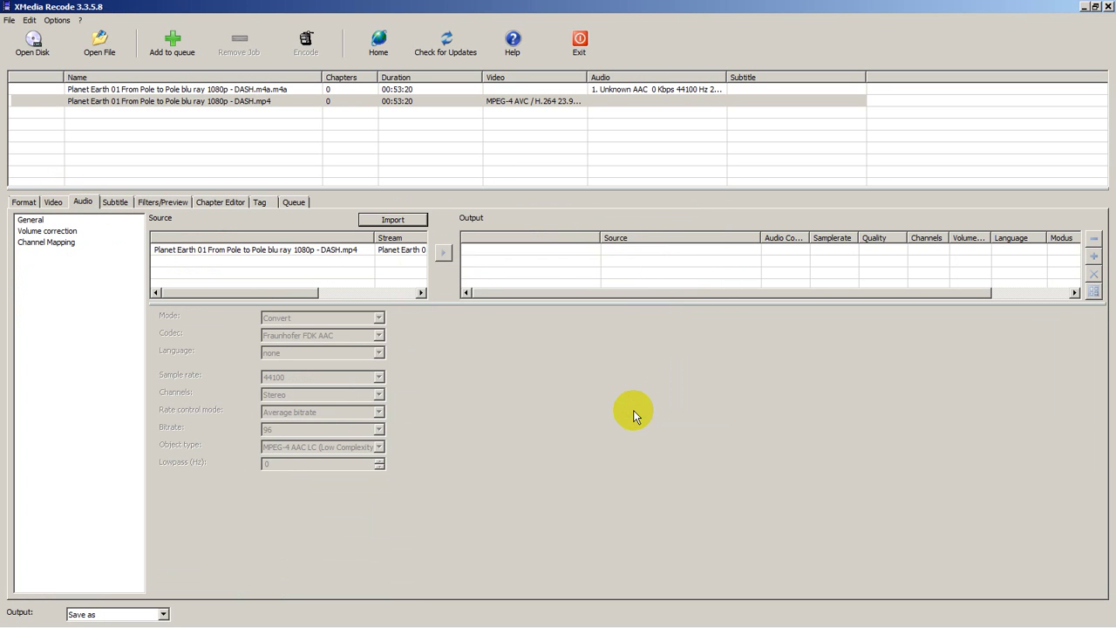
pyautogui.click(411, 253)
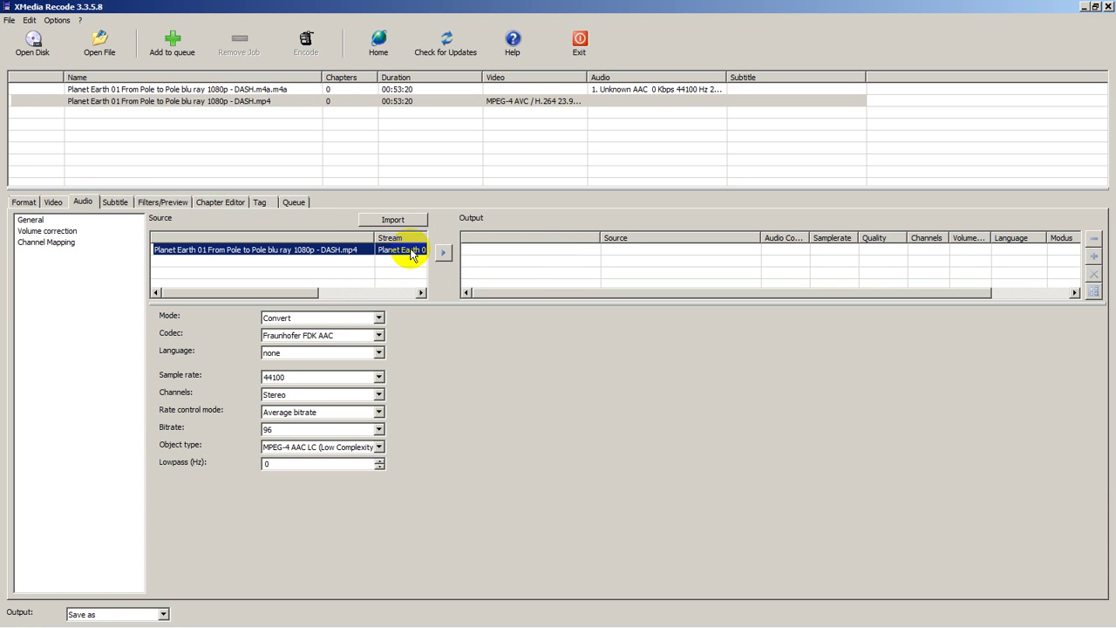
pyautogui.click(378, 319)
pyautogui.click(332, 342)
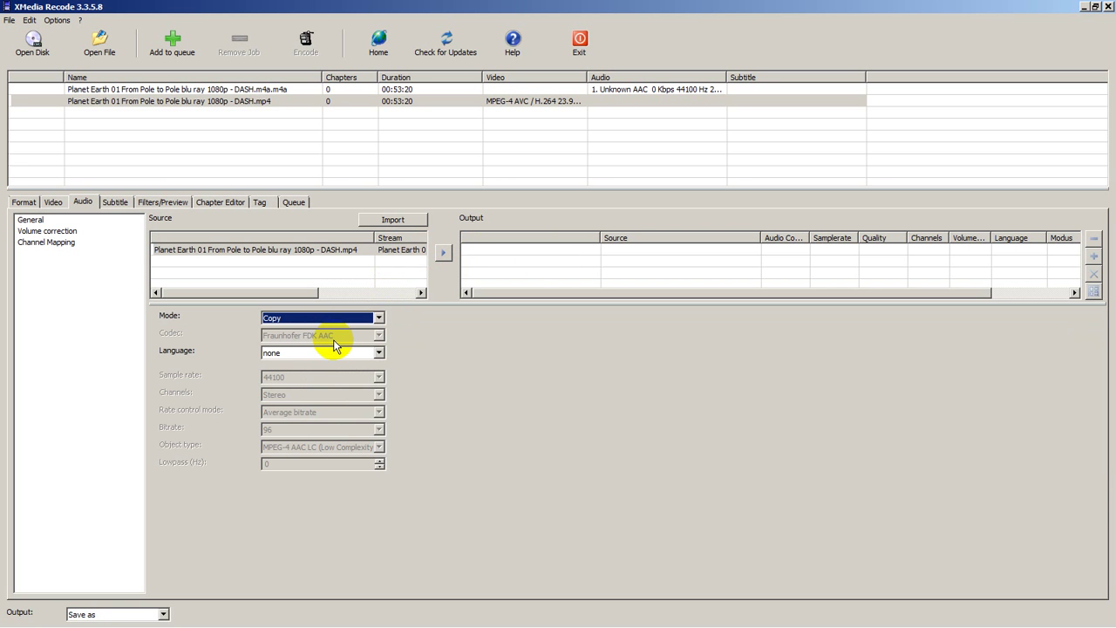
pyautogui.click(443, 254)
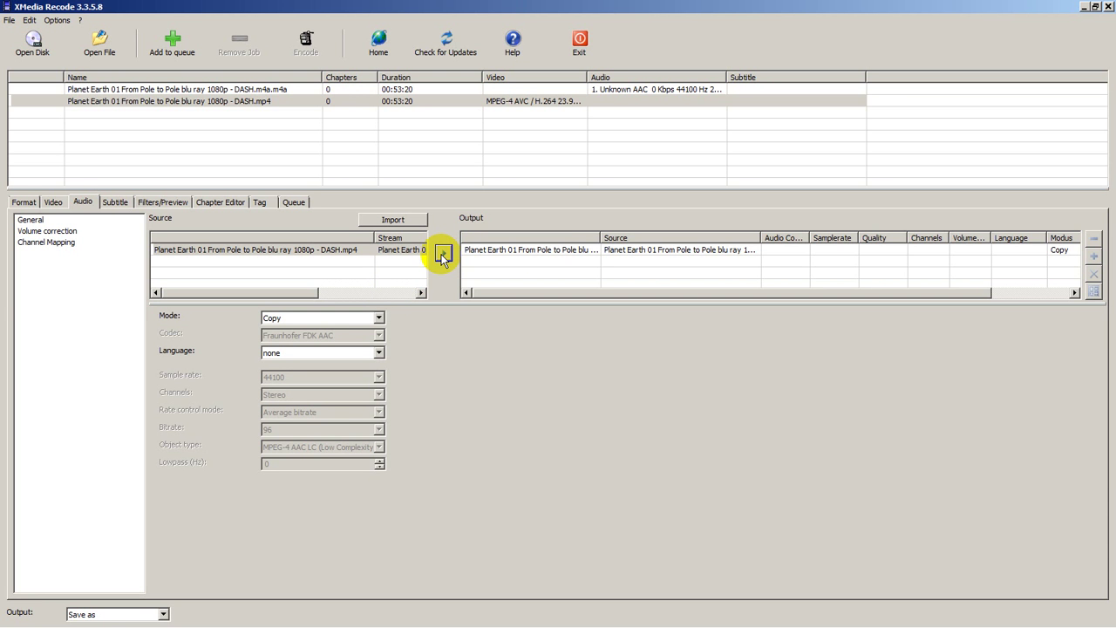
# Save the output to the Desktop as 'fixed Planet Earth 01 From Pole to Pole blu ray 1080p - DASH.mp4'
pyautogui.click(170, 48)
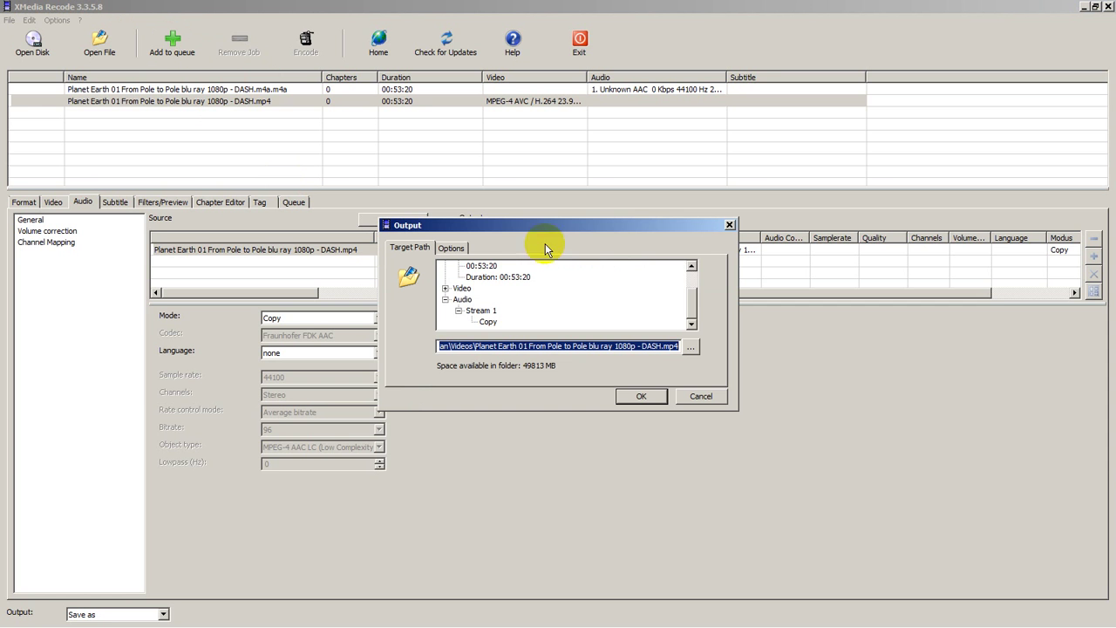
pyautogui.moveTo(695, 306); pyautogui.dragTo(692, 264)
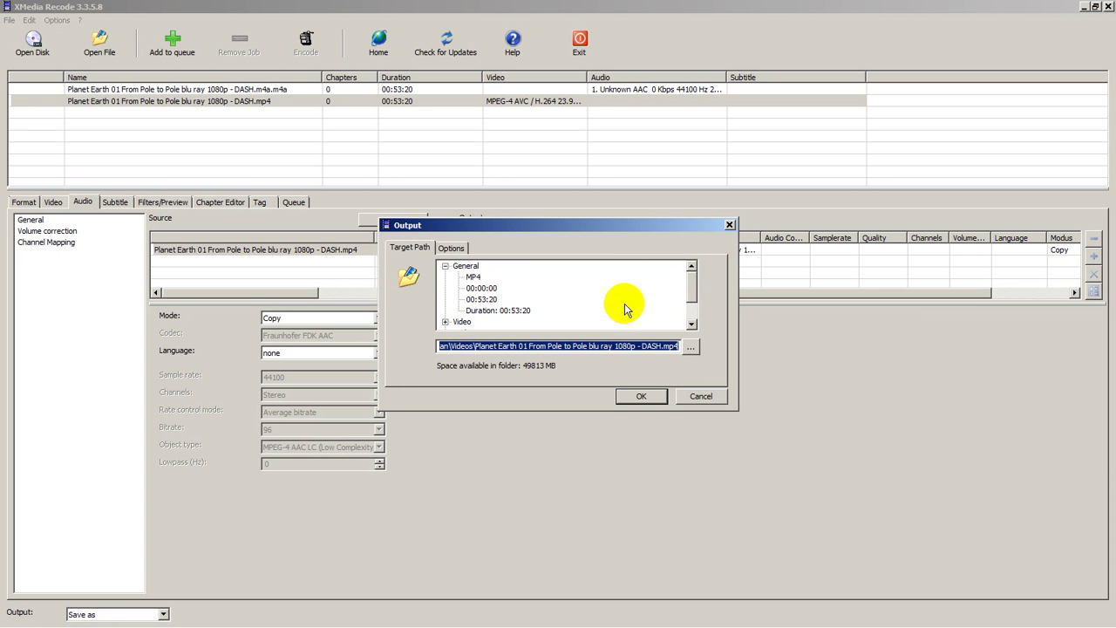
pyautogui.moveTo(693, 287); pyautogui.dragTo(690, 309)
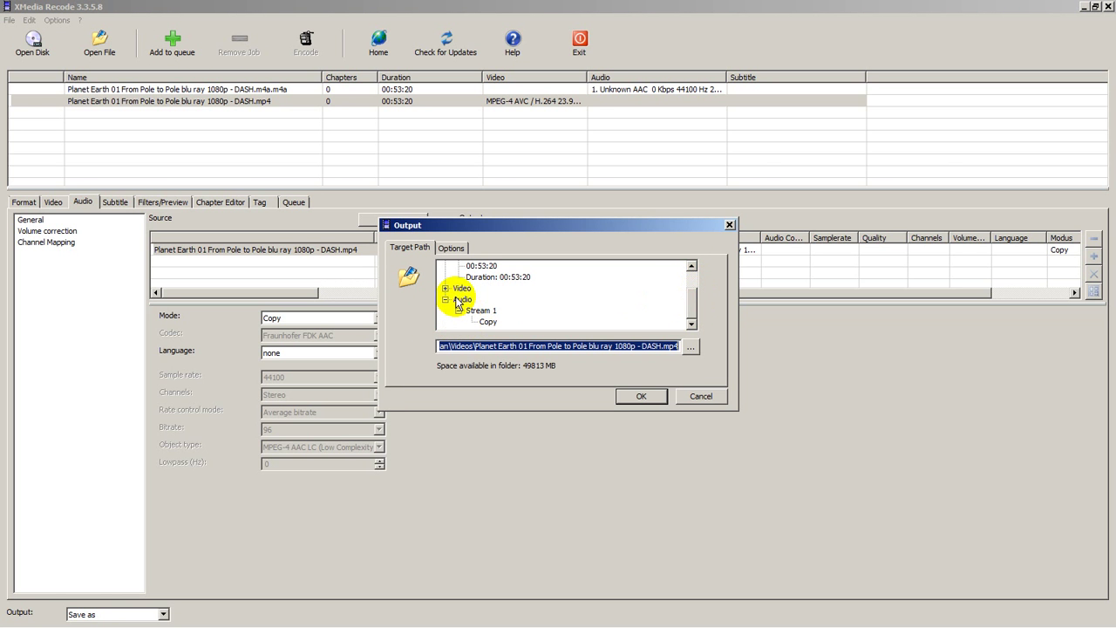
pyautogui.click(547, 347)
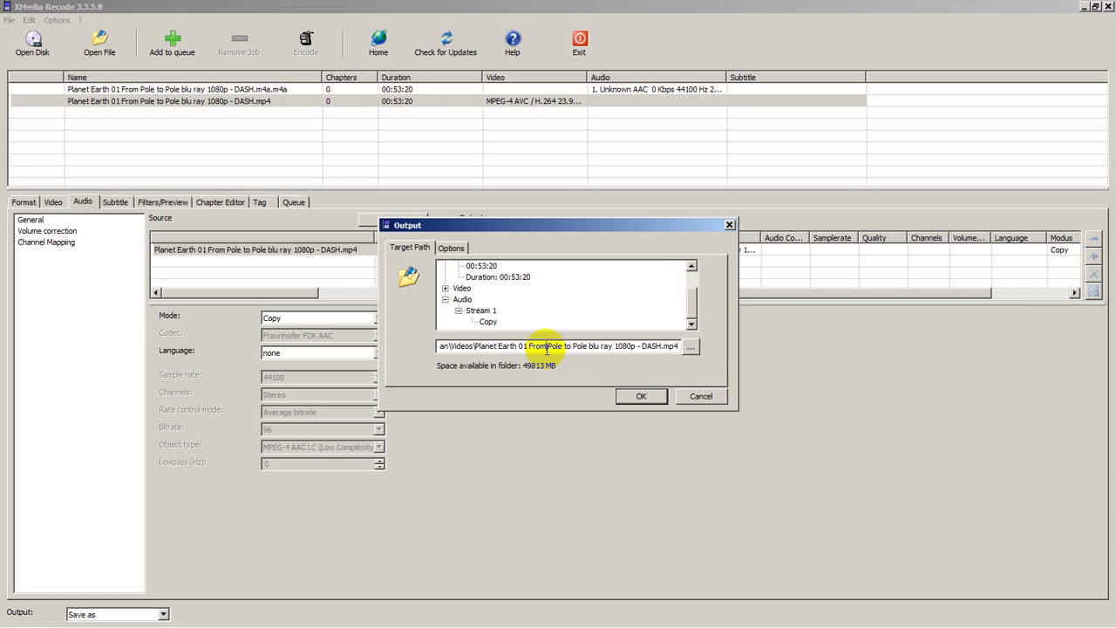
pyautogui.click(691, 347)
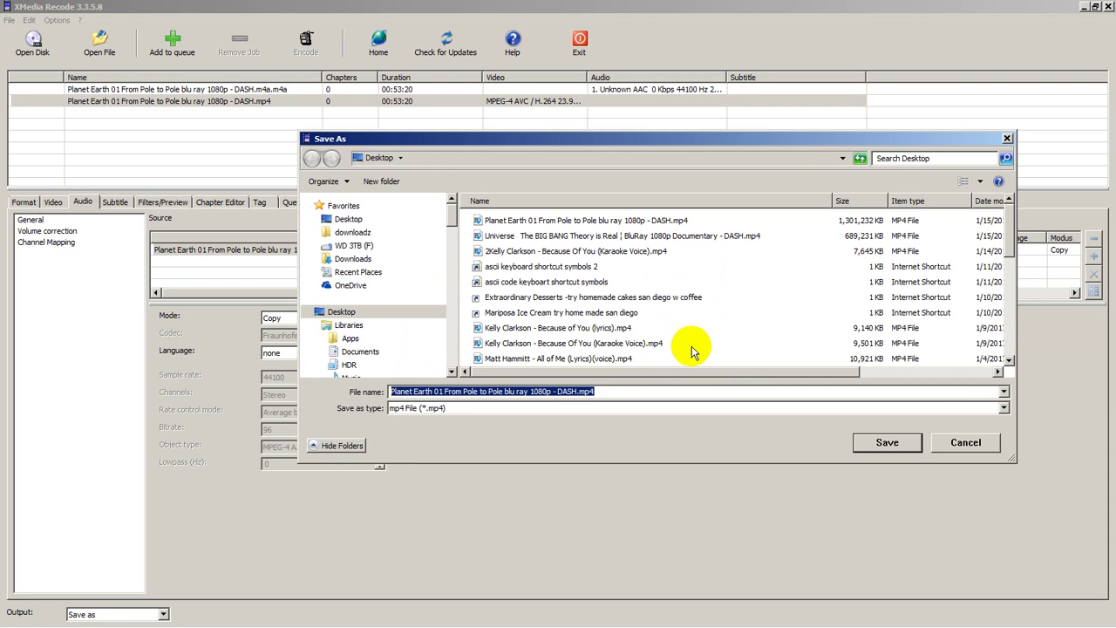
pyautogui.click(461, 392)
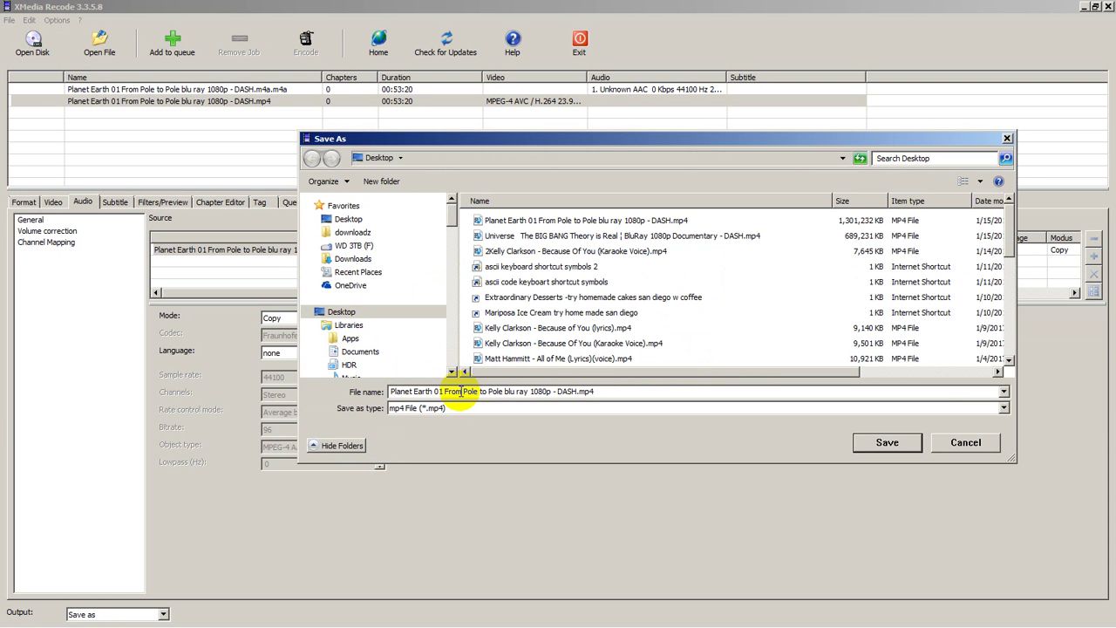
pyautogui.press('Home')
pyautogui.write('fixed')
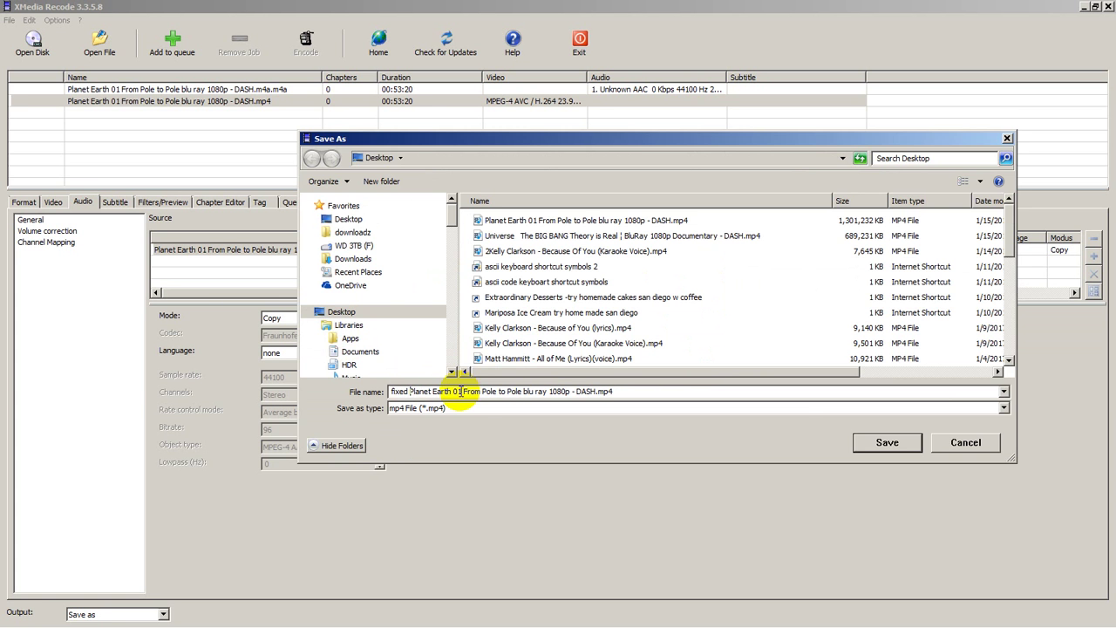
pyautogui.click(893, 442)
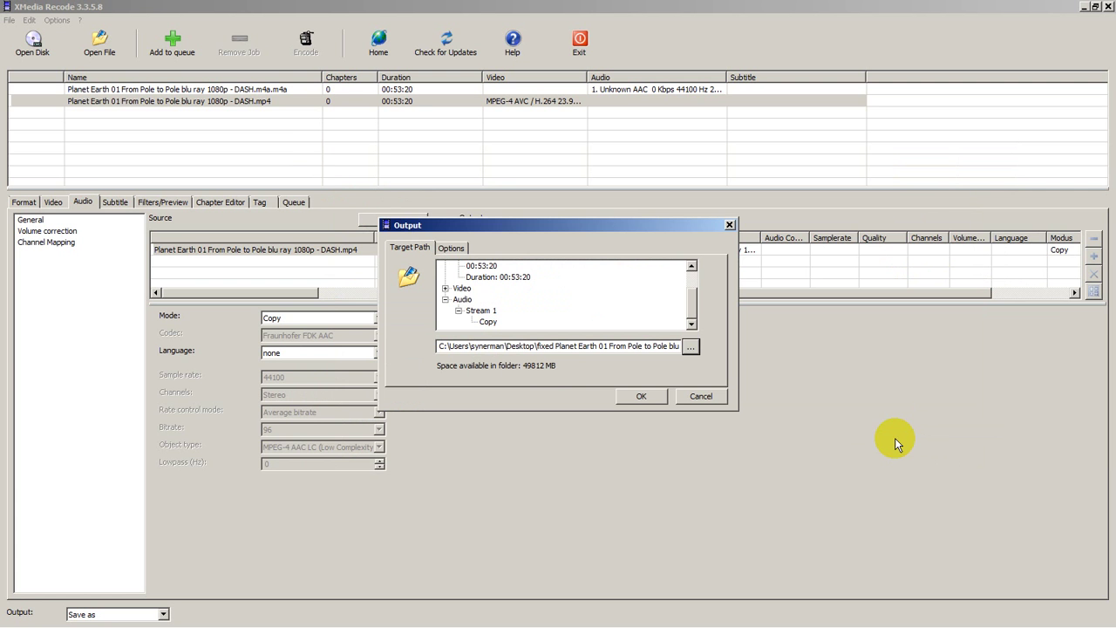
pyautogui.click(642, 397)
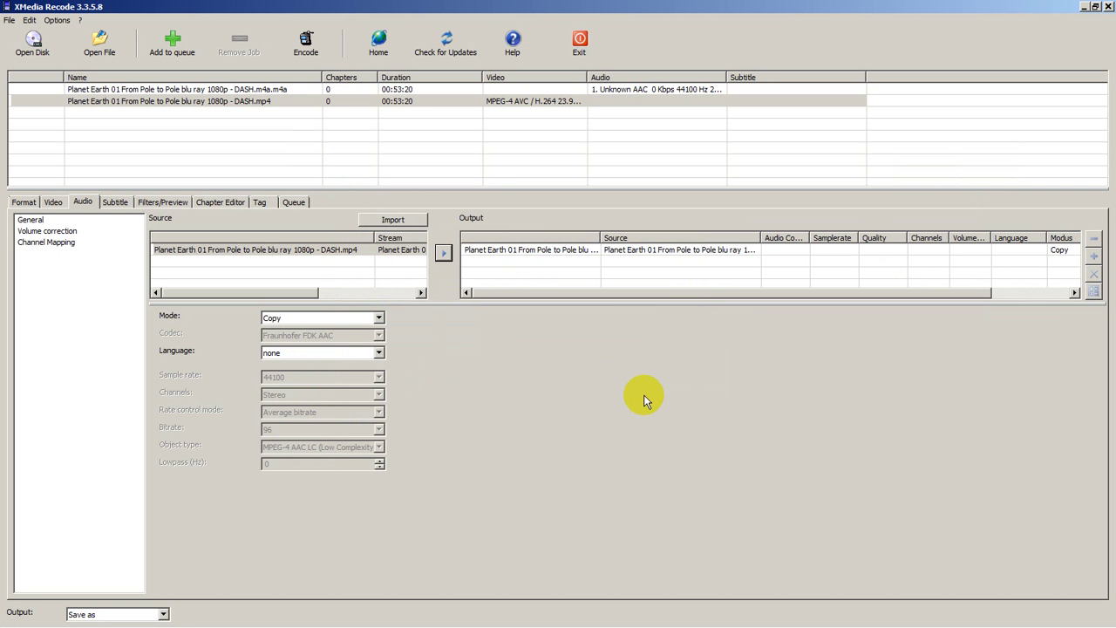
# Encode the stream-copy job and dismiss the 'Creation of media file was successful!' notice
pyautogui.click(303, 48)
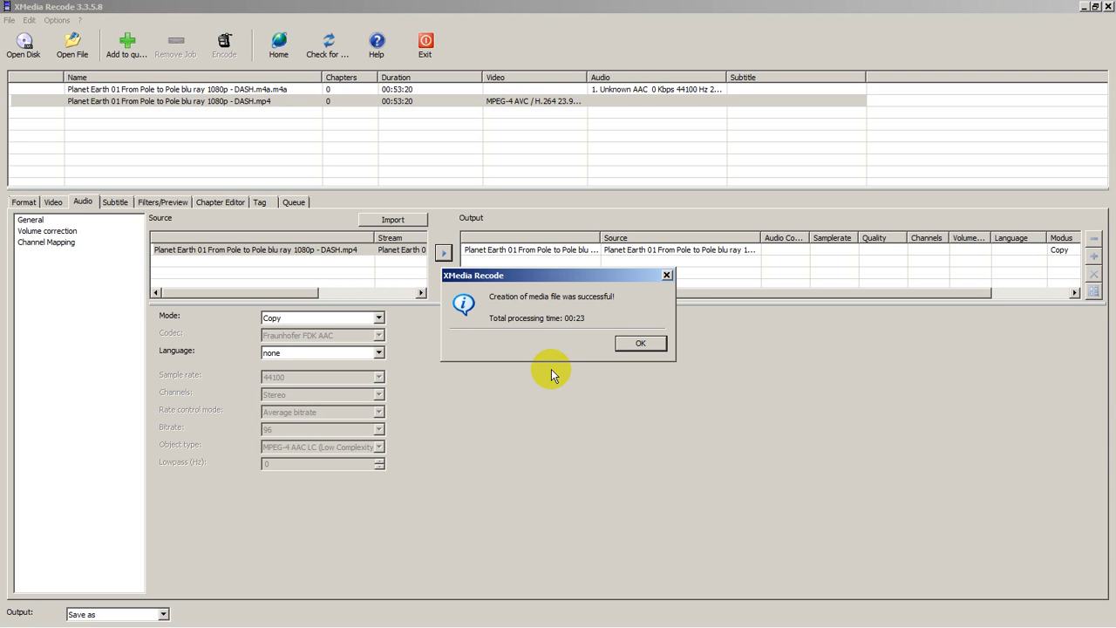
pyautogui.click(623, 345)
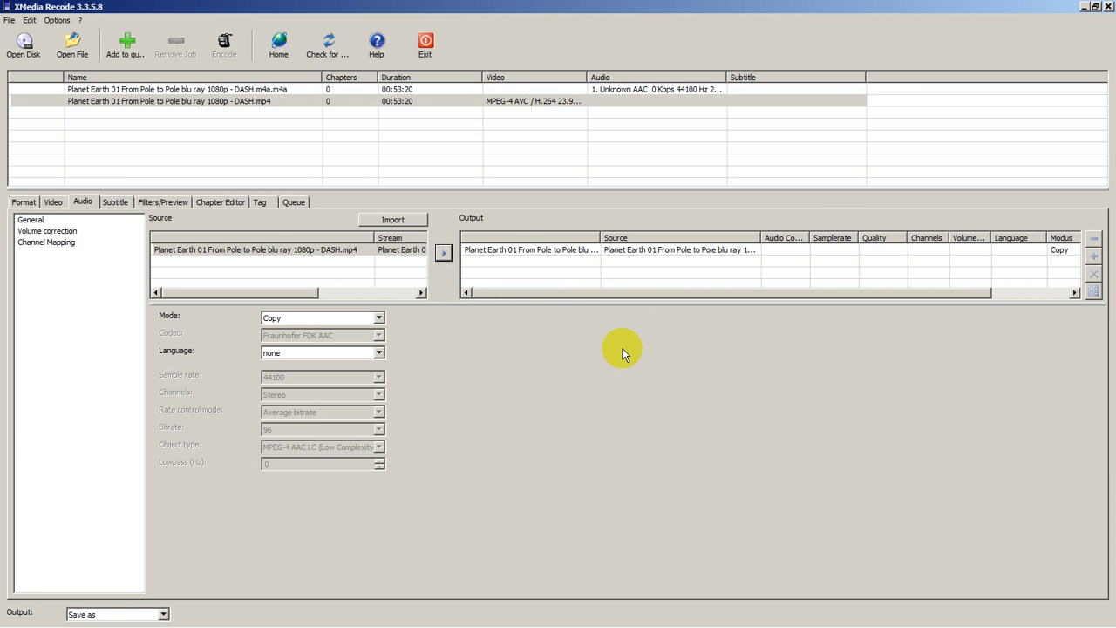
# Minimize XMedia Recode, show the Desktop folder, and bring up the fixed Planet Earth MP4's context menu
pyautogui.click(1085, 7)
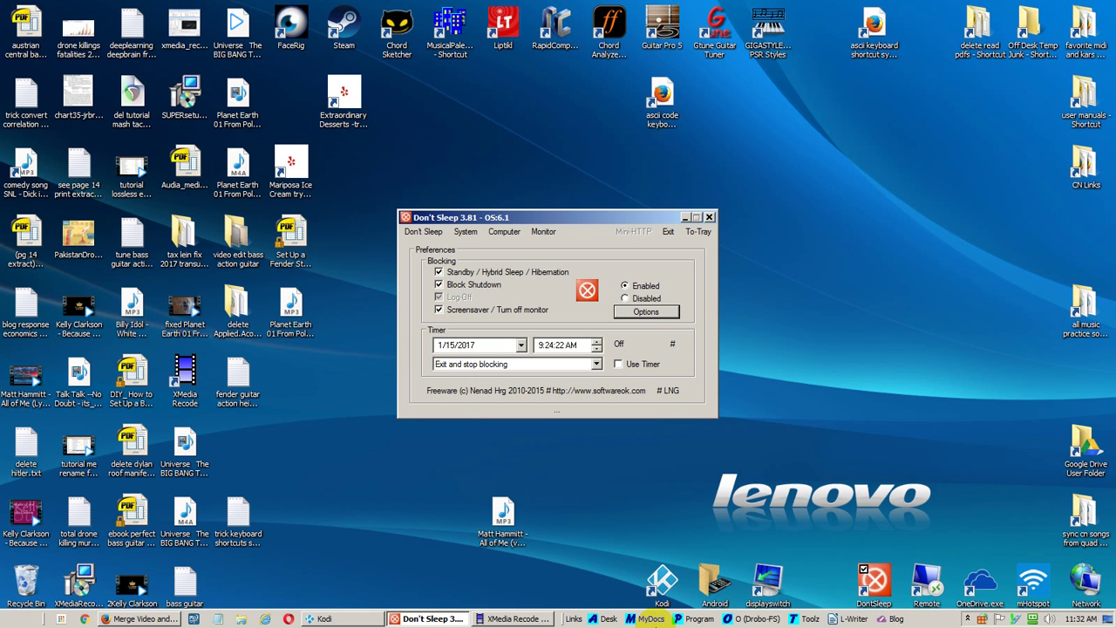
pyautogui.click(599, 619)
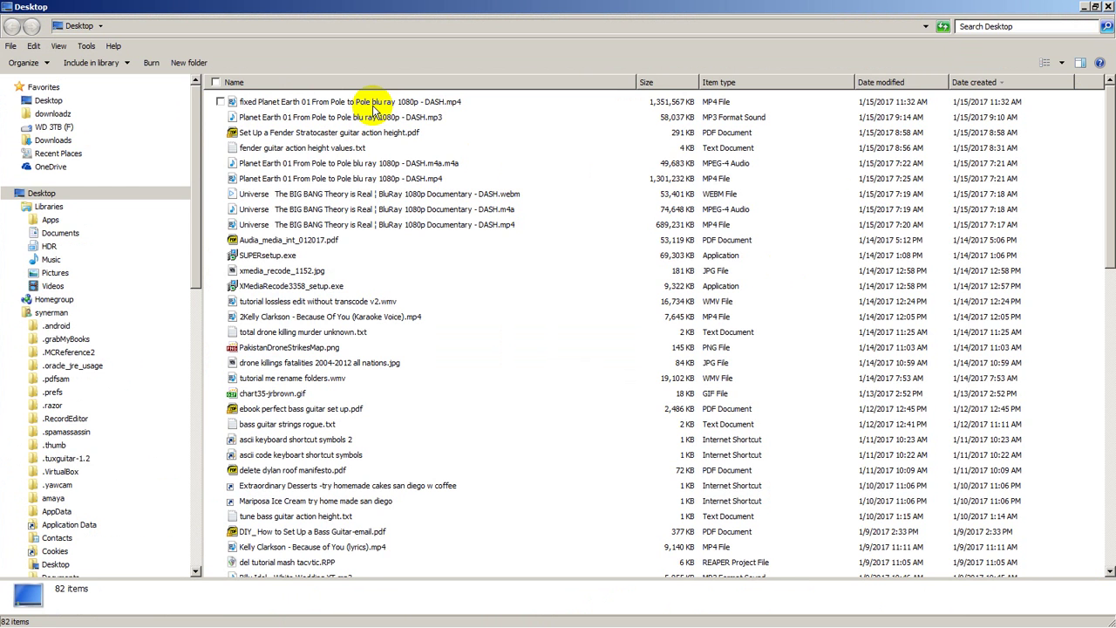
pyautogui.click(373, 106)
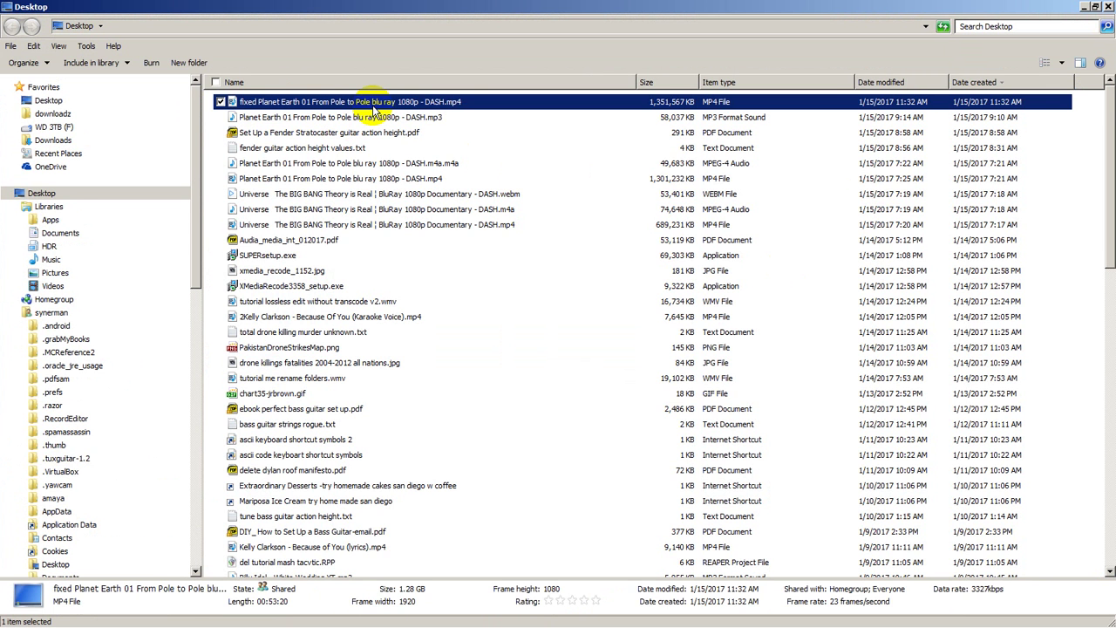
pyautogui.rightClick(374, 107)
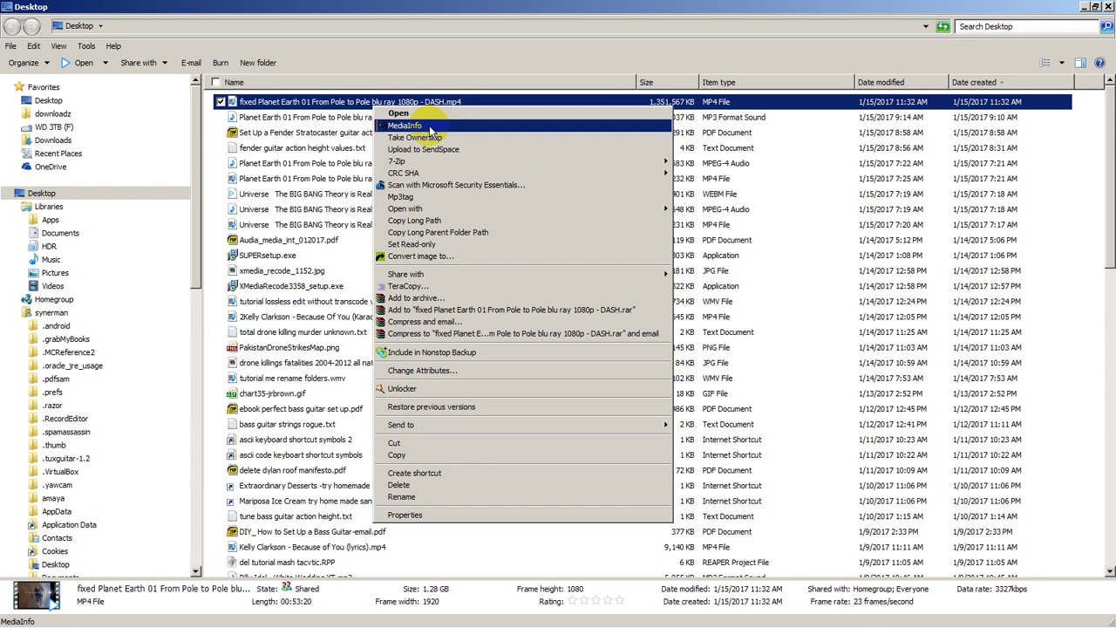
# Inspect the fixed MP4 in MediaInfo, confirming one AVC video and one 44.1 KHz AAC audio stream
pyautogui.rightClick(335, 103)
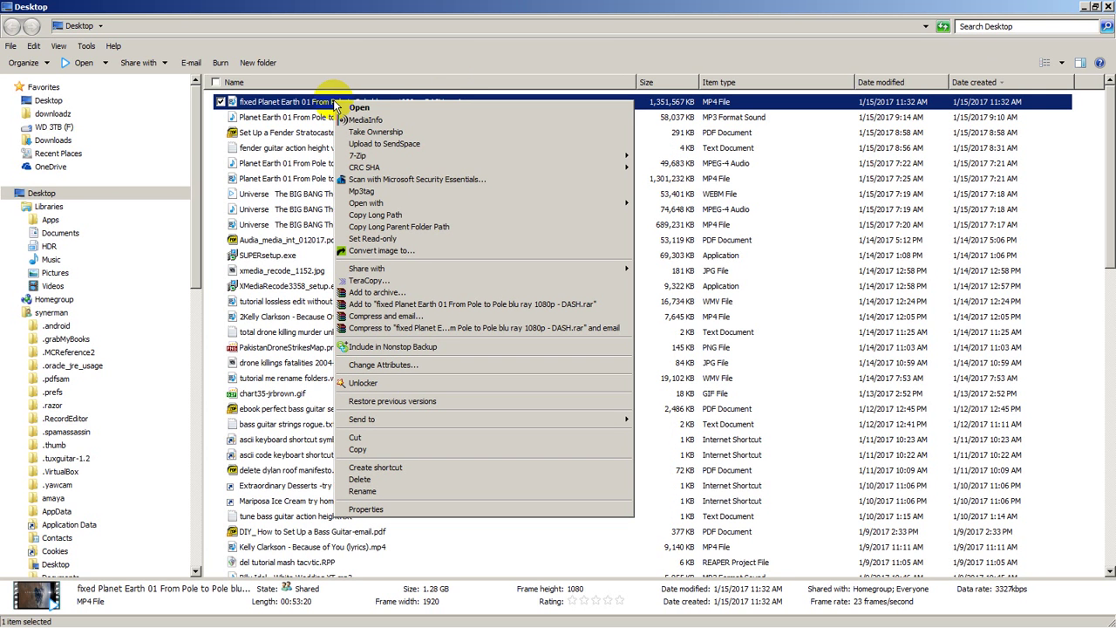
pyautogui.click(382, 121)
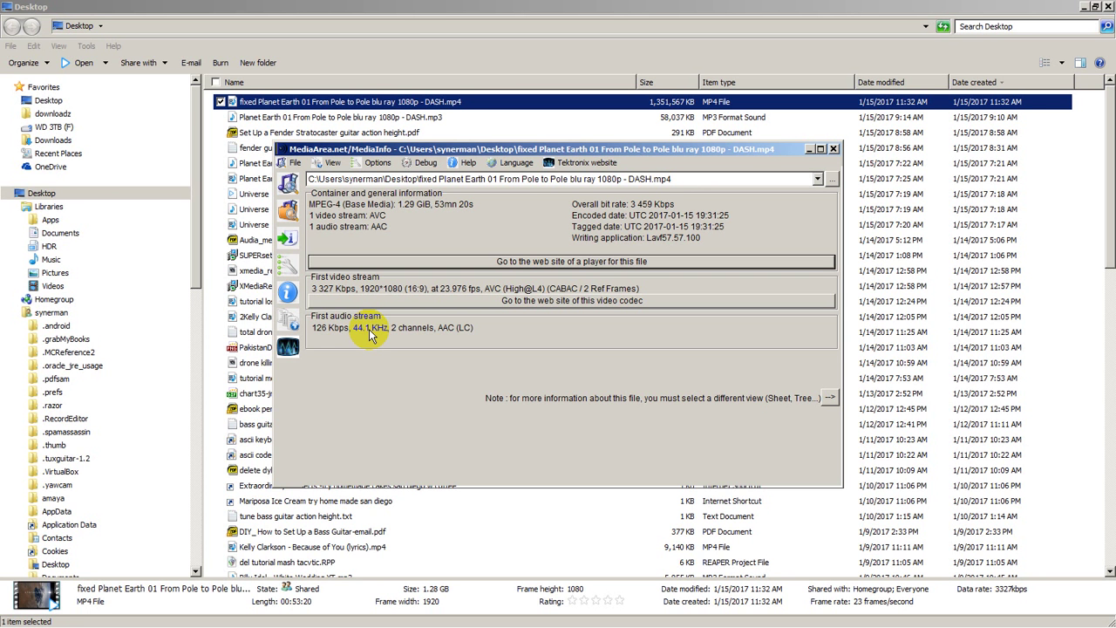
pyautogui.click(833, 149)
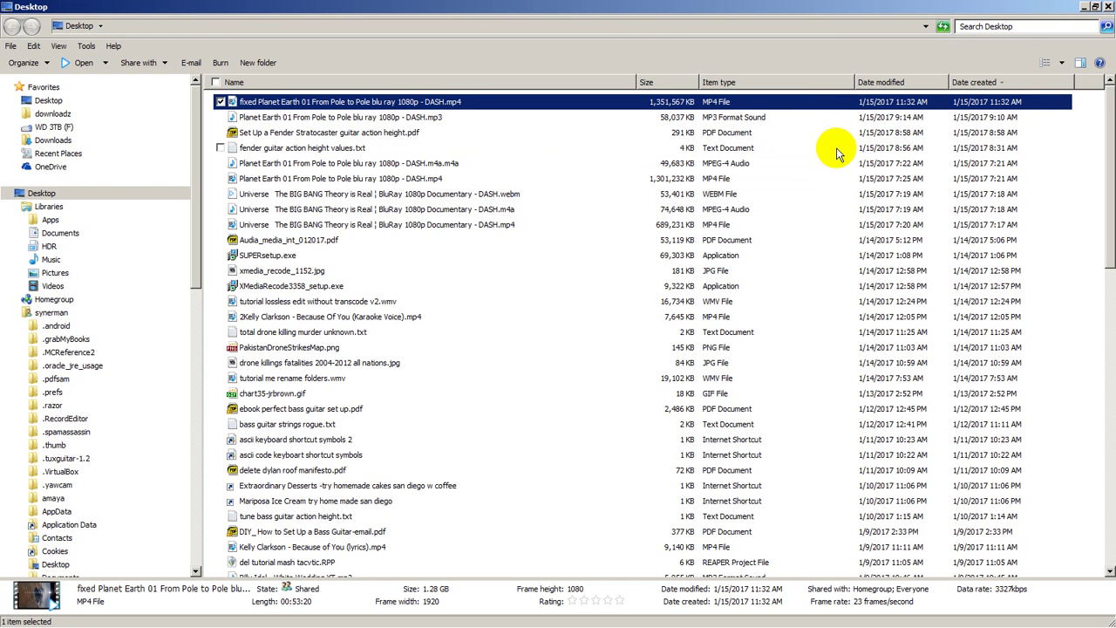
# Play the fixed MP4 in PotPlayer, skip ahead to about 00:02:28 to confirm playback, then close it
pyautogui.doubleClick(422, 103)
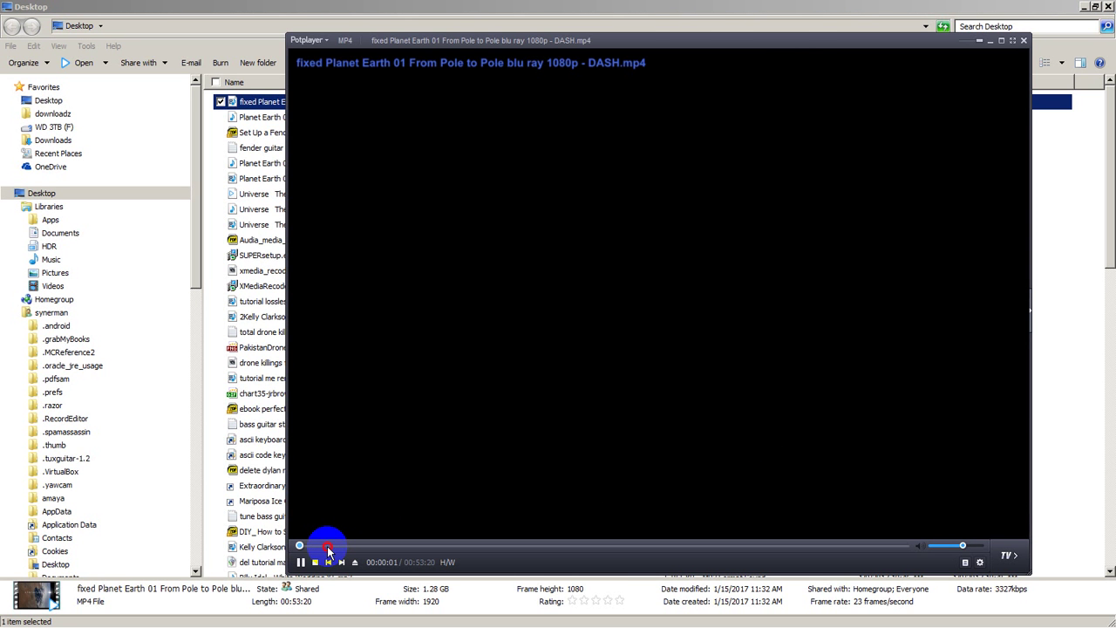
pyautogui.click(327, 546)
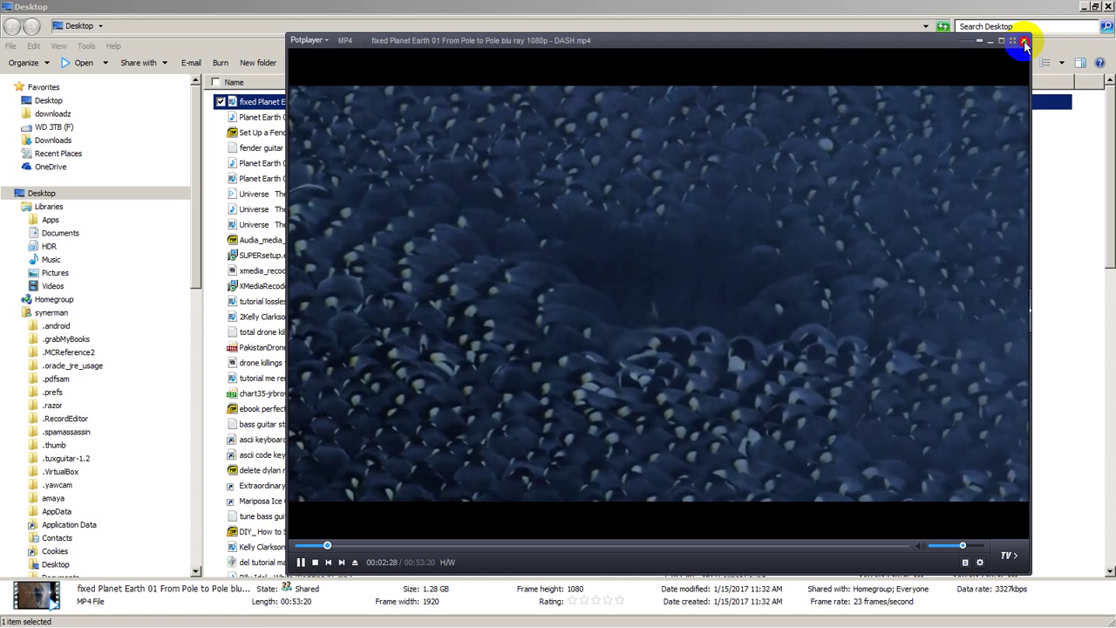
pyautogui.click(1025, 42)
pyautogui.moveTo(595, 620)
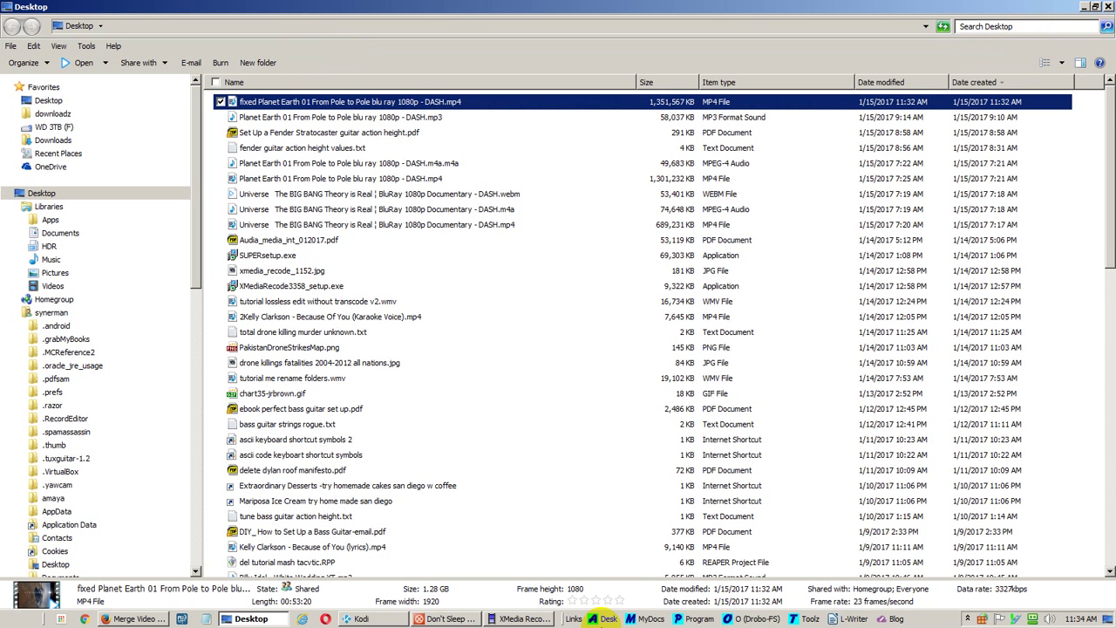